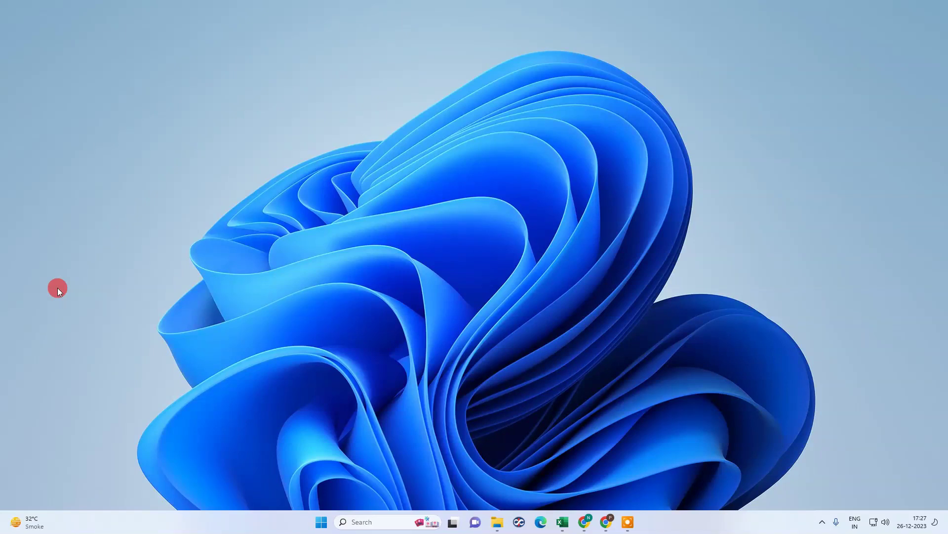
# Step: Refresh the desktop, switch to a new blank Google Doc, collapse its outline, and add a blank top line
pyautogui.rightClick(428, 121)
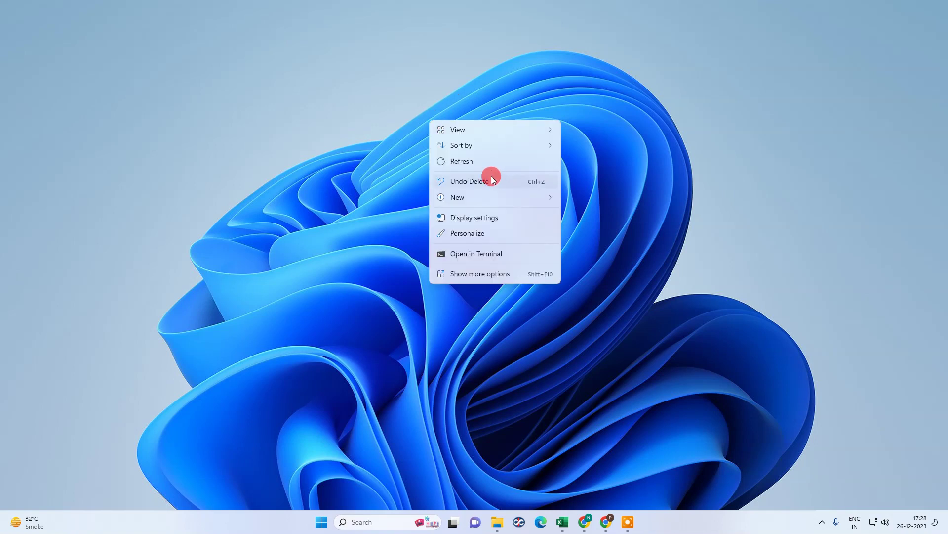
pyautogui.click(484, 164)
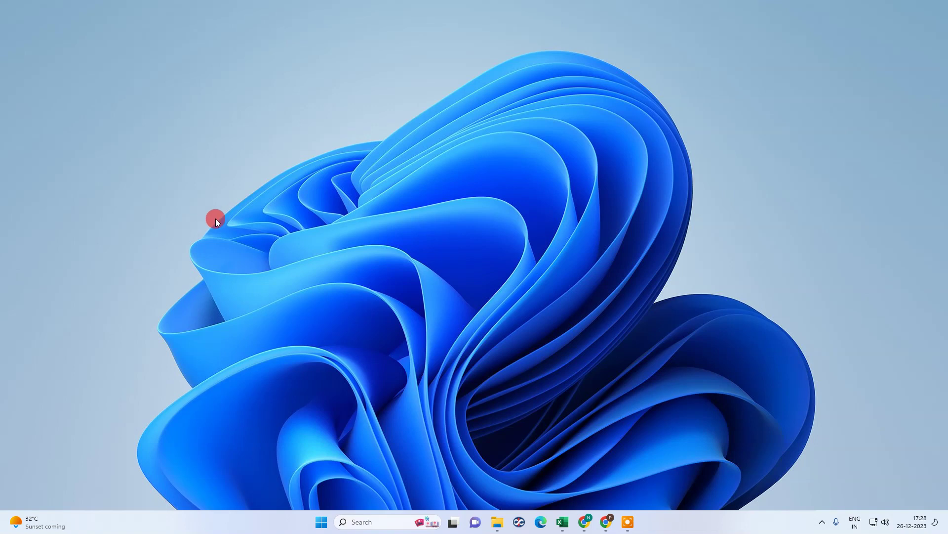
pyautogui.hotkey('alt', 'Tab')
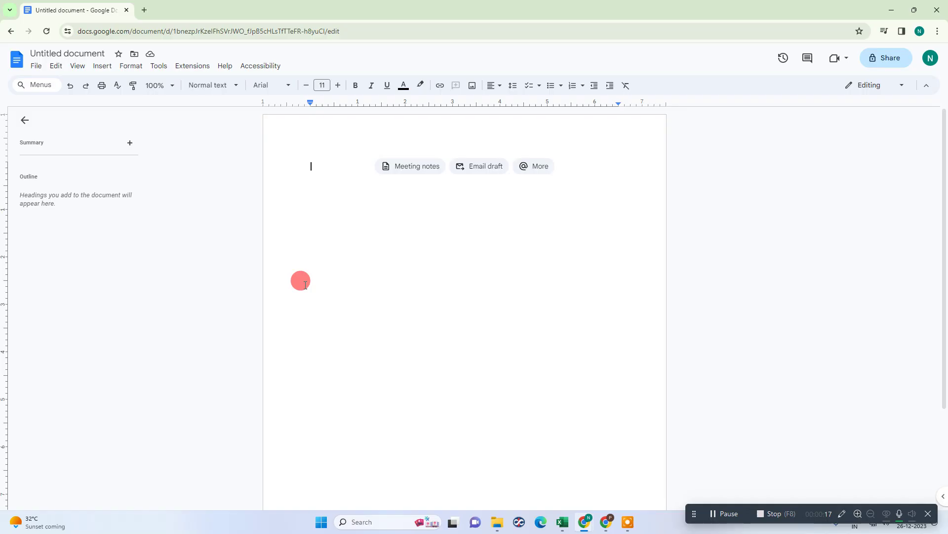
pyautogui.click(25, 120)
pyautogui.press('Return')
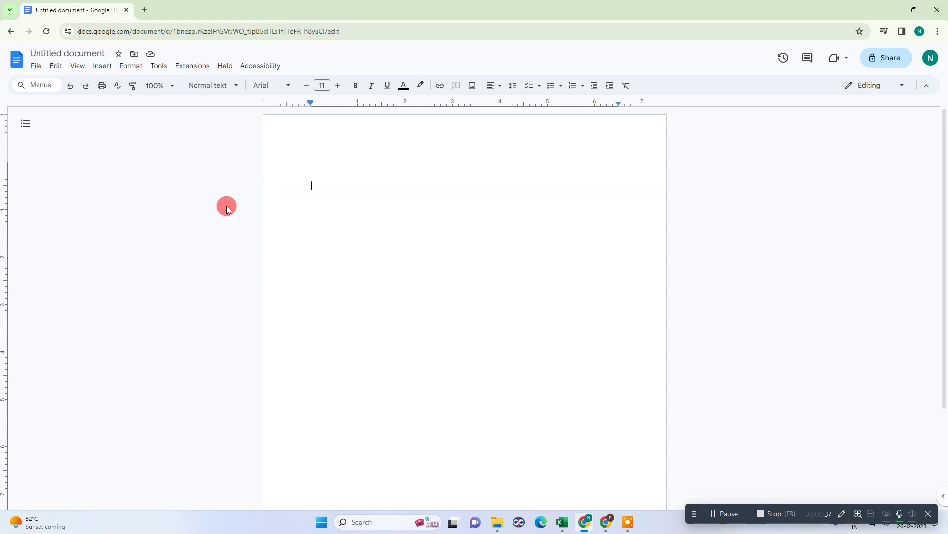
pyautogui.click(102, 66)
# Step: Insert a 1x1 table and type a line of 'asdf' words into its cell
pyautogui.moveTo(231, 104)
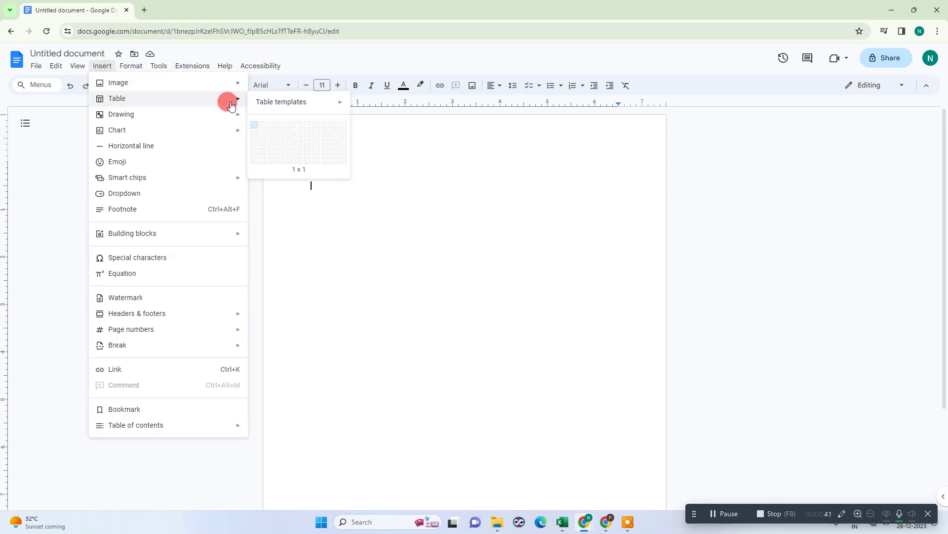
pyautogui.click(257, 128)
pyautogui.write('asdf')
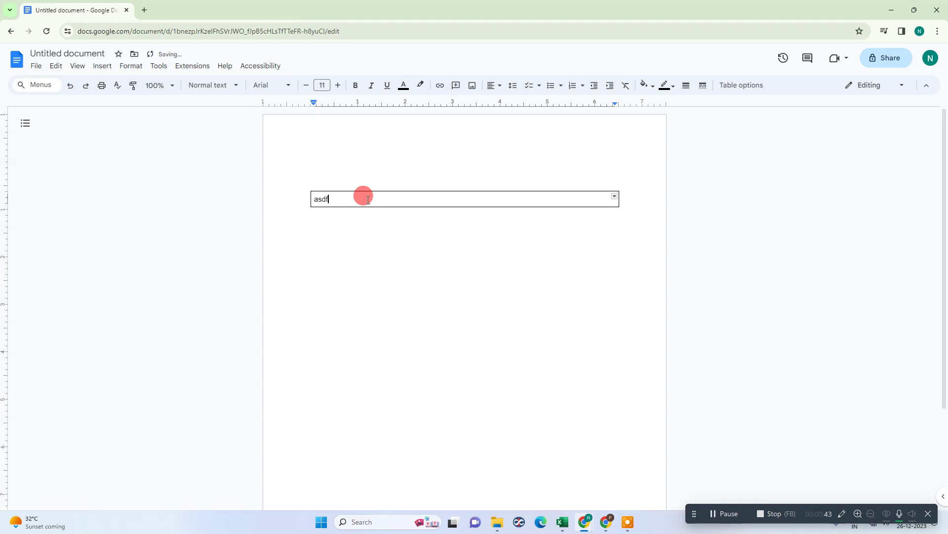
pyautogui.write(' asdf asdf asdf asdf asdf ')
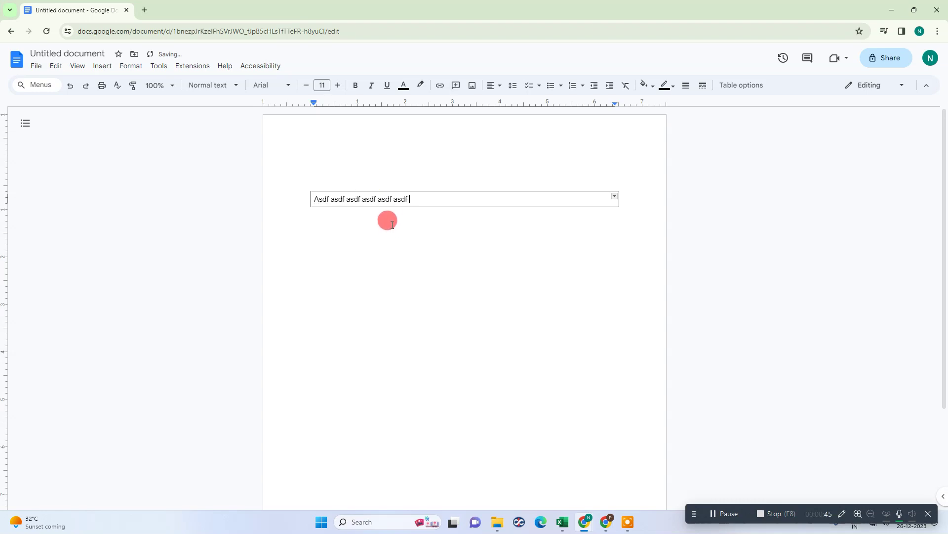
pyautogui.write('asdf asdf asdf asdf asdf asdf')
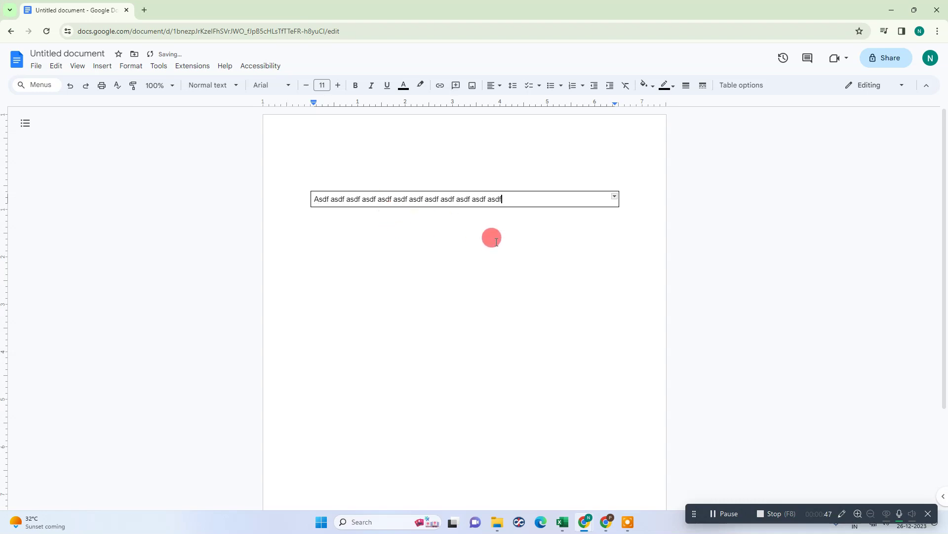
# Step: Select the asdf line and paste more copies of it into the cell
pyautogui.hotkey('ctrl', 'a')
pyautogui.click(493, 250)
pyautogui.click(461, 195)
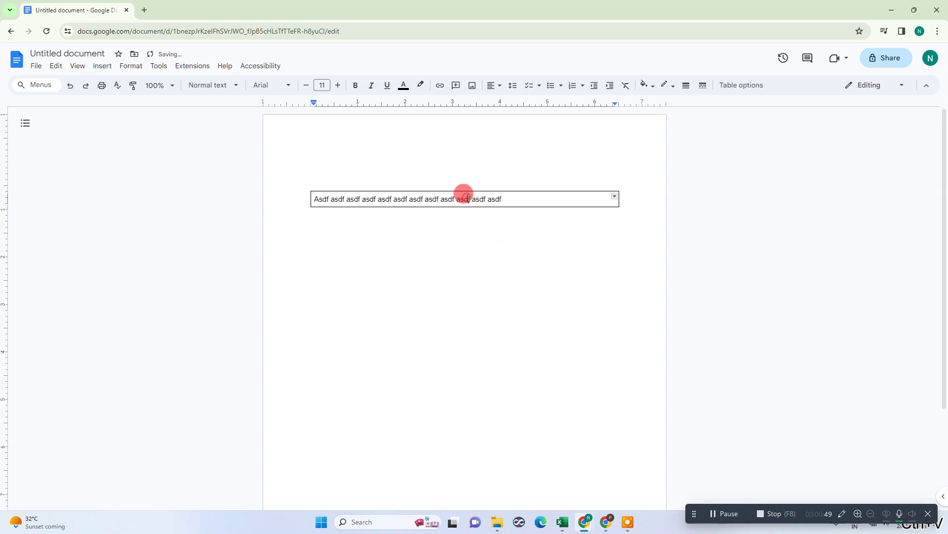
pyautogui.hotkey('ctrl', 'a')
pyautogui.tripleClick(477, 198)
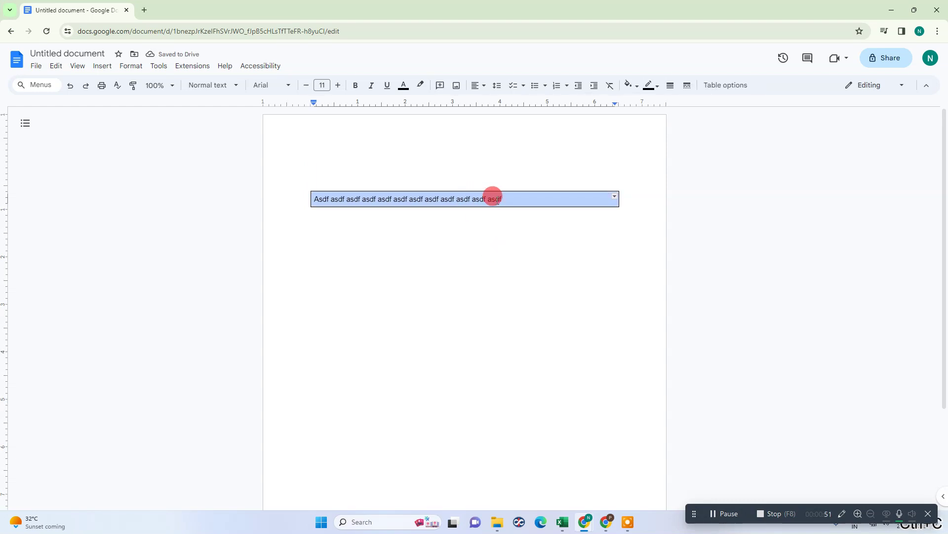
pyautogui.moveTo(509, 199); pyautogui.dragTo(311, 197)
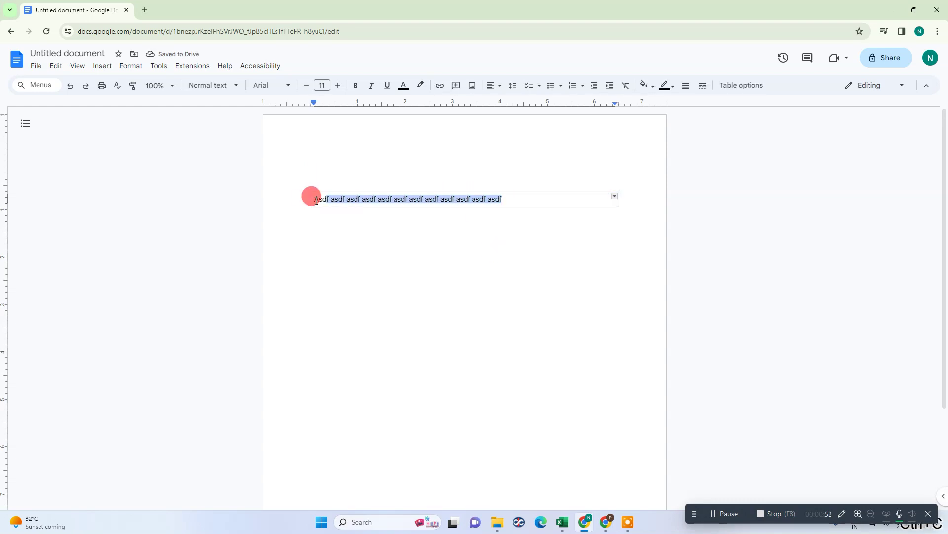
pyautogui.click(508, 199)
pyautogui.hotkey('ctrl', 'v')
pyautogui.hotkey('ctrl', 'v')
pyautogui.hotkey('ctrl', 'v')
pyautogui.hotkey('ctrl', 'v')
pyautogui.hotkey('ctrl', 'v')
pyautogui.hotkey('ctrl', 'v')
pyautogui.hotkey('ctrl', 'v')
pyautogui.hotkey('ctrl', 'v')
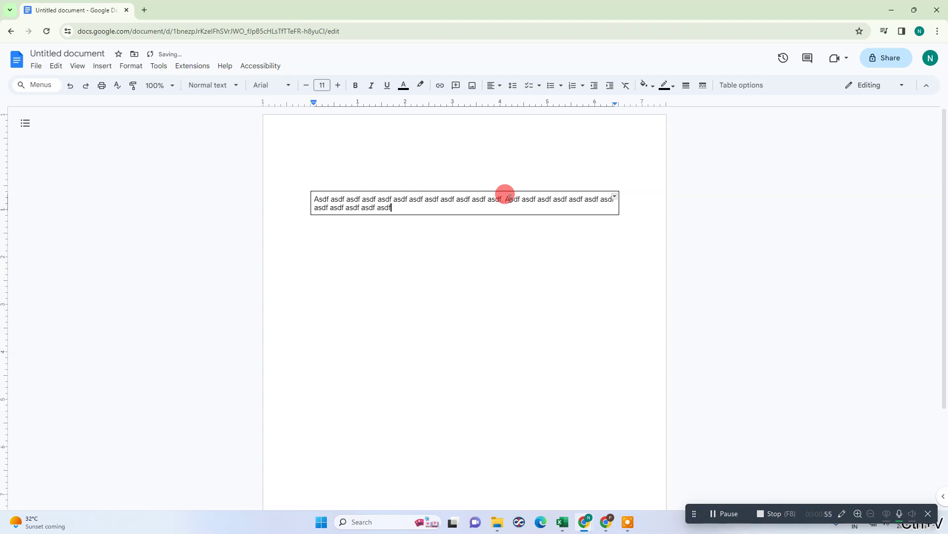
# Step: Select all the cell text and centre-align it
pyautogui.hotkey('ctrl', 'a')
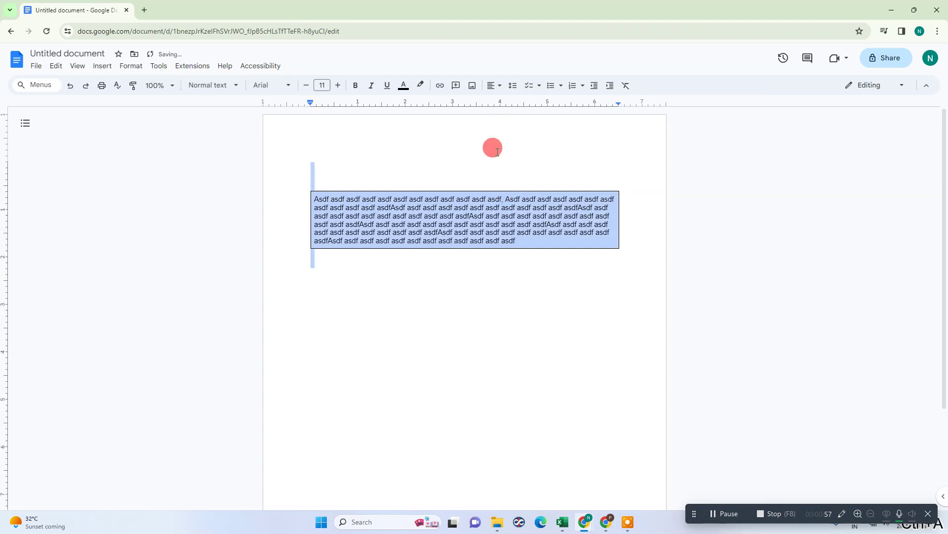
pyautogui.click(468, 221)
pyautogui.tripleClick(469, 216)
pyautogui.click(485, 90)
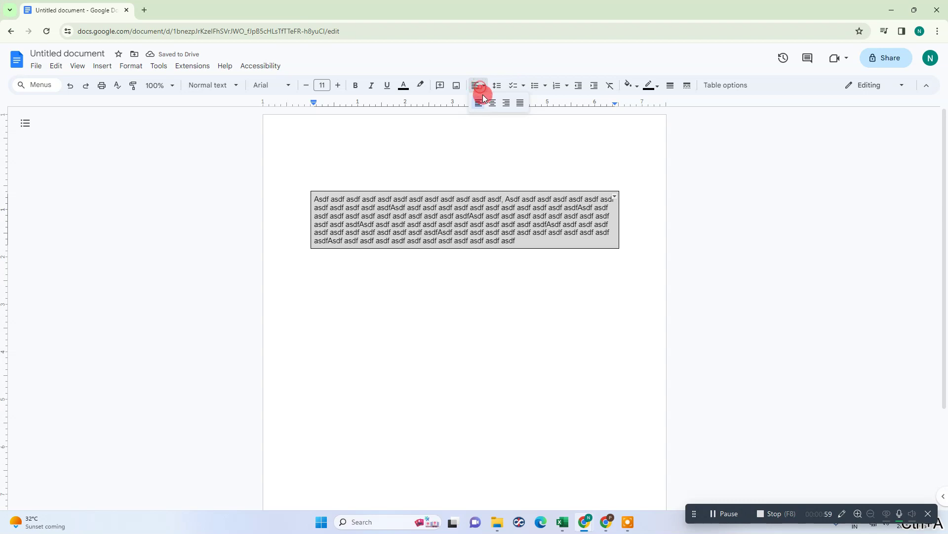
pyautogui.click(493, 101)
pyautogui.click(451, 347)
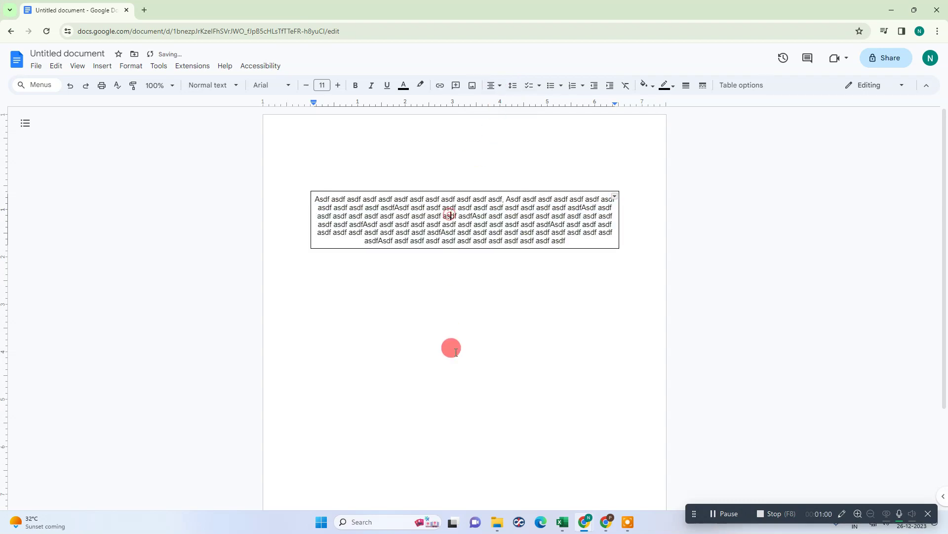
pyautogui.click(403, 242)
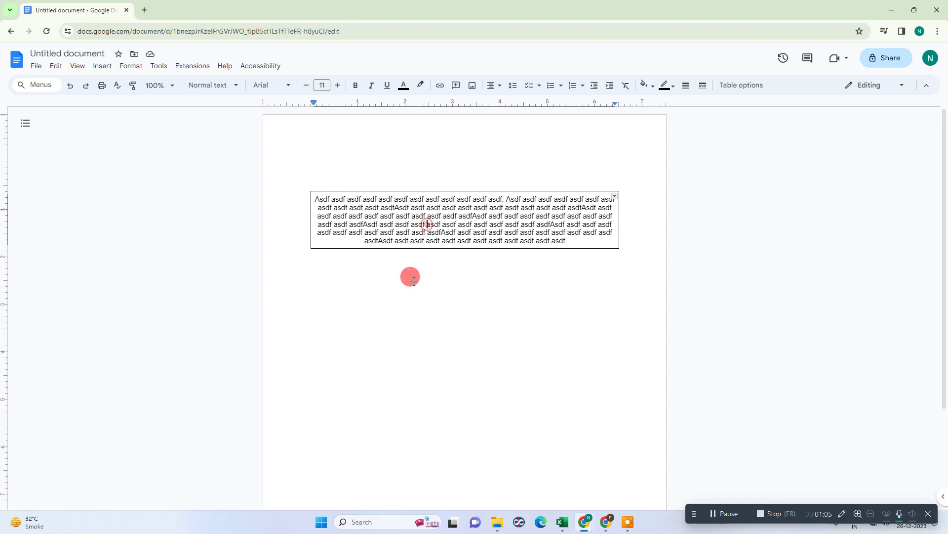
# Step: Select the table cell and set its border width to 0 pt
pyautogui.click(396, 344)
pyautogui.click(472, 156)
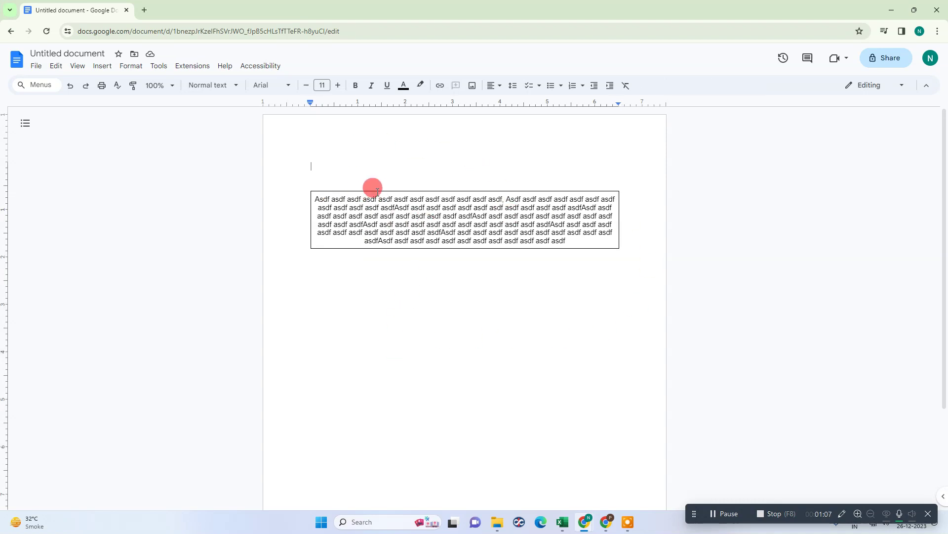
pyautogui.click(388, 345)
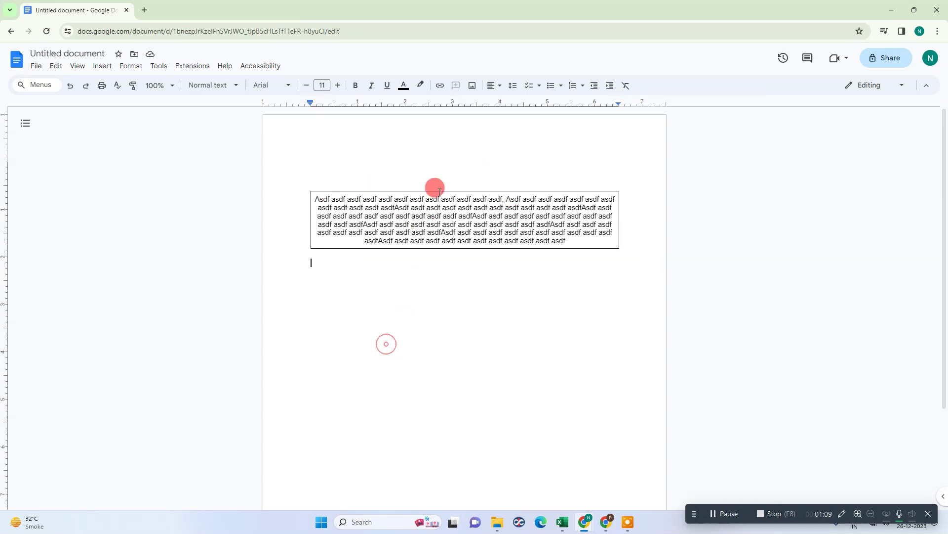
pyautogui.click(425, 207)
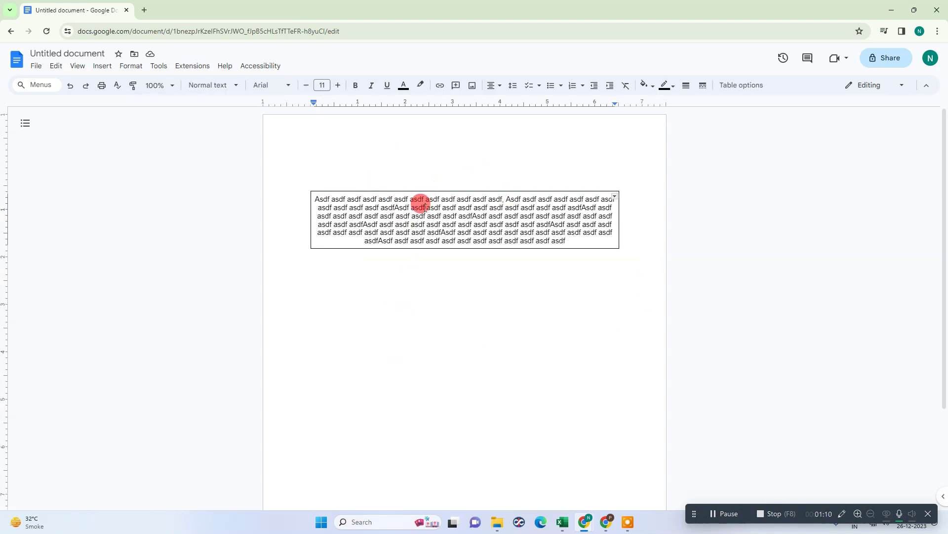
pyautogui.click(314, 211)
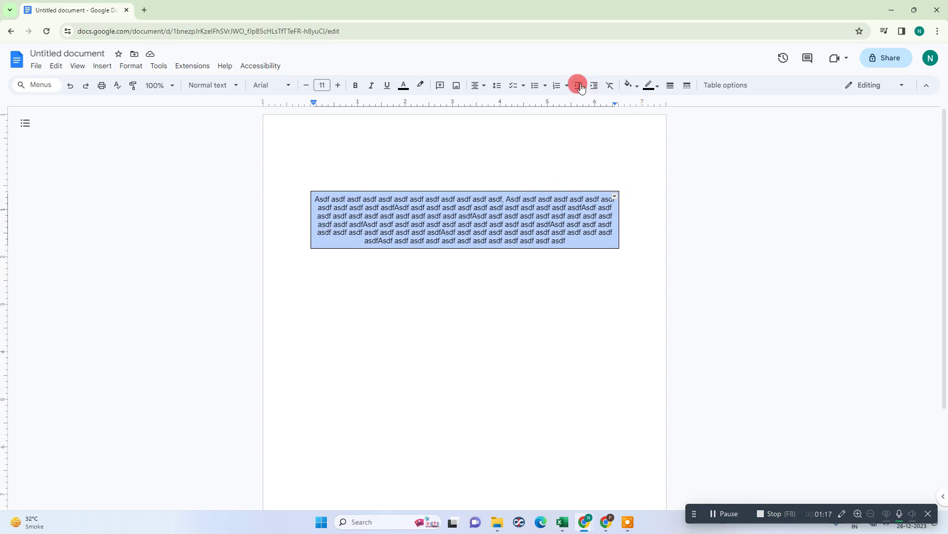
pyautogui.click(670, 84)
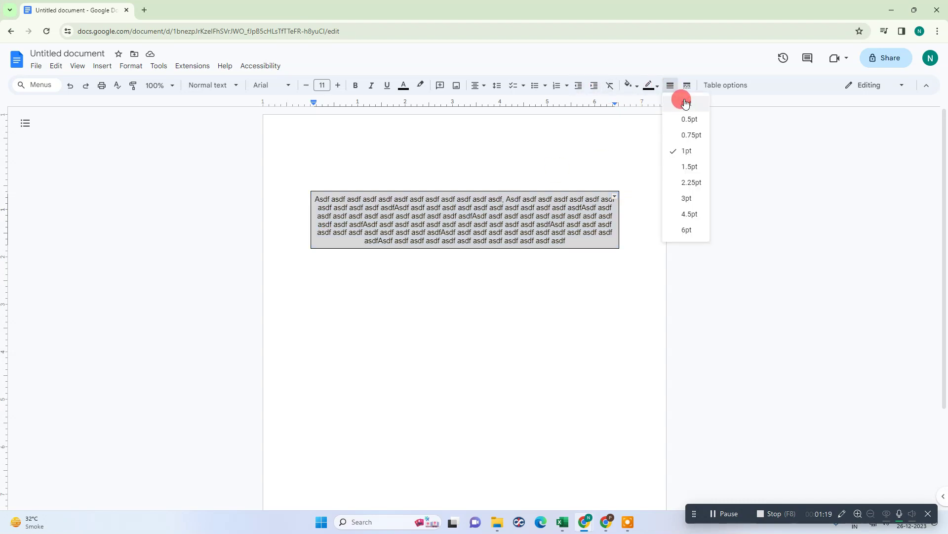
pyautogui.click(684, 103)
pyautogui.click(487, 275)
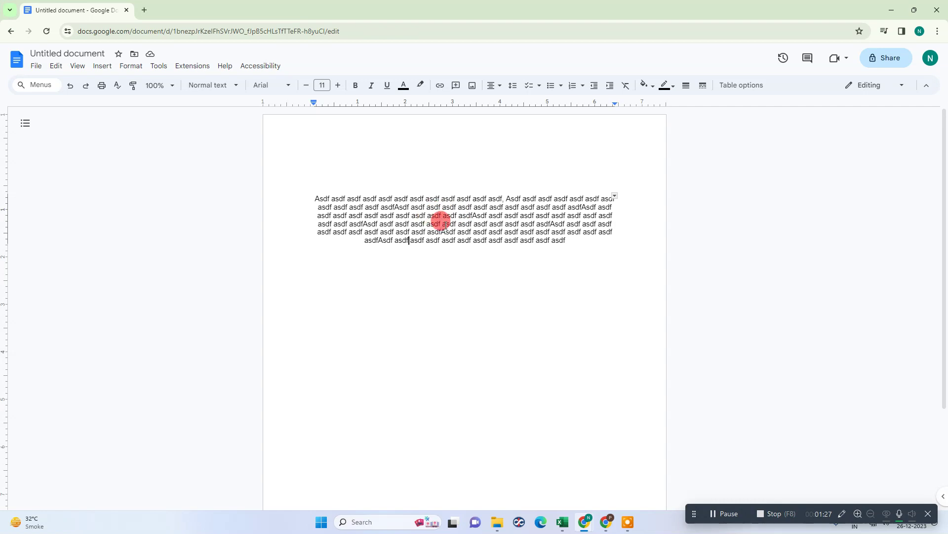
# Step: Undo the 0 pt border, try a transparent cell background, then undo that too
pyautogui.hotkey('ctrl', 'z')
pyautogui.click(421, 231)
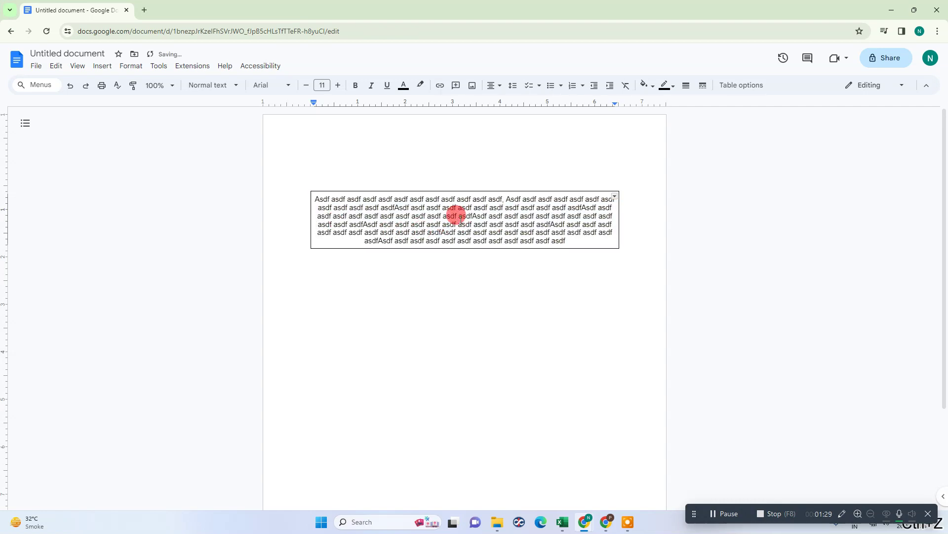
pyautogui.tripleClick(467, 227)
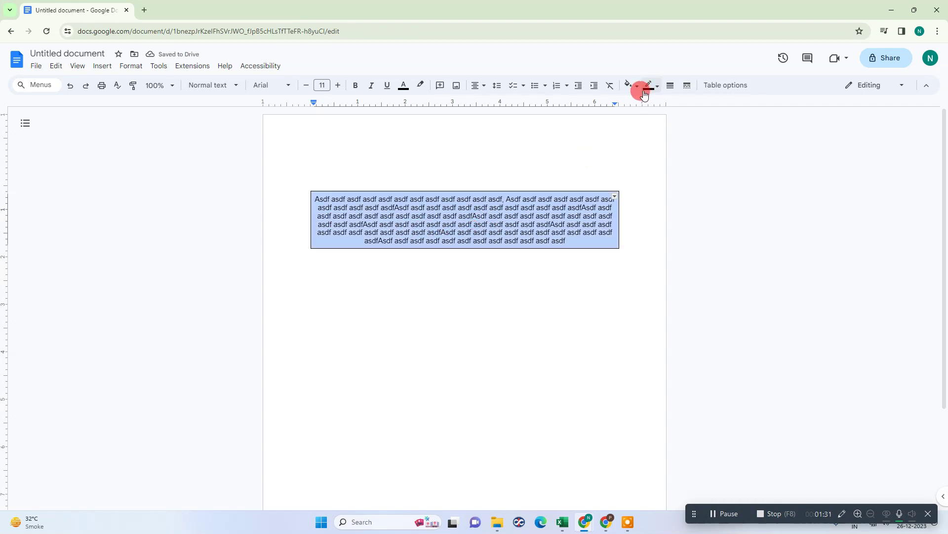
pyautogui.click(638, 88)
pyautogui.click(669, 107)
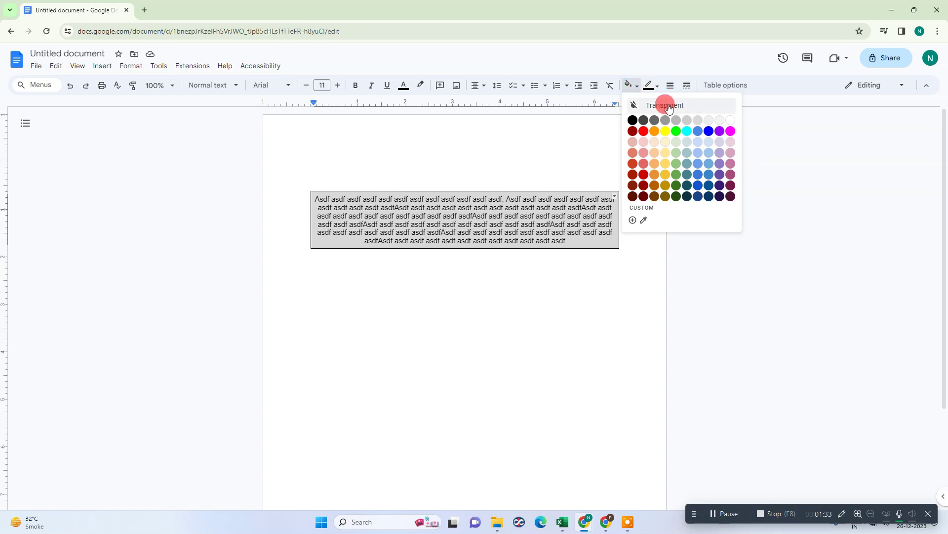
pyautogui.click(503, 328)
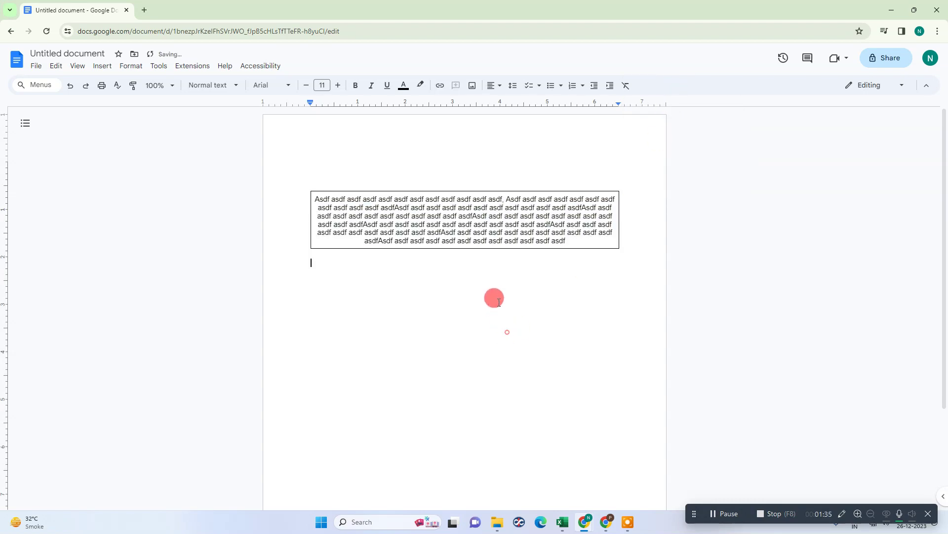
pyautogui.hotkey('ctrl', 'z')
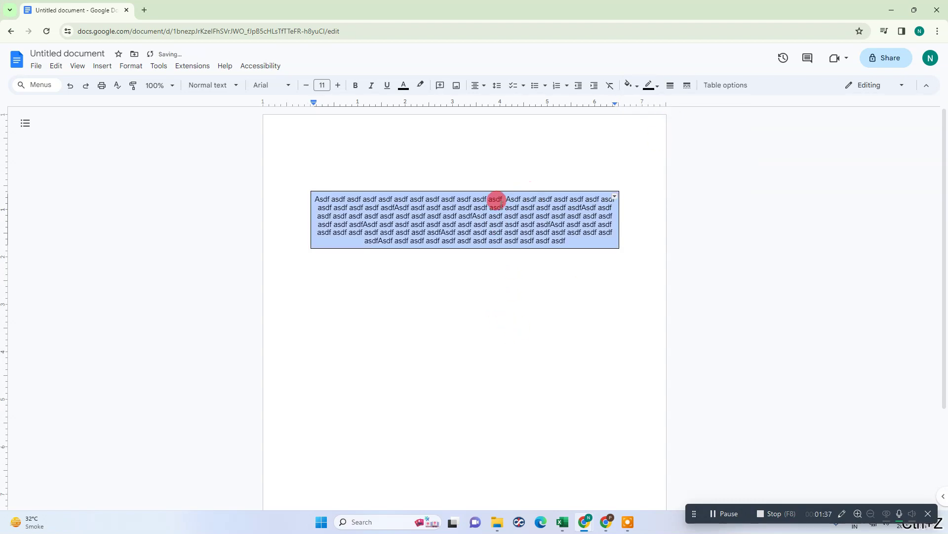
# Step: Select the table cell and set its border colour to white
pyautogui.click(654, 88)
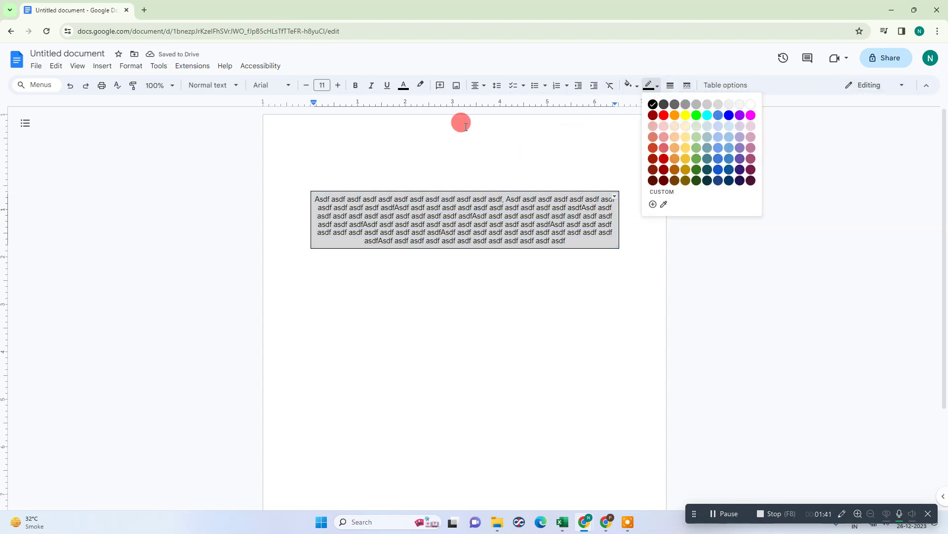
pyautogui.click(368, 188)
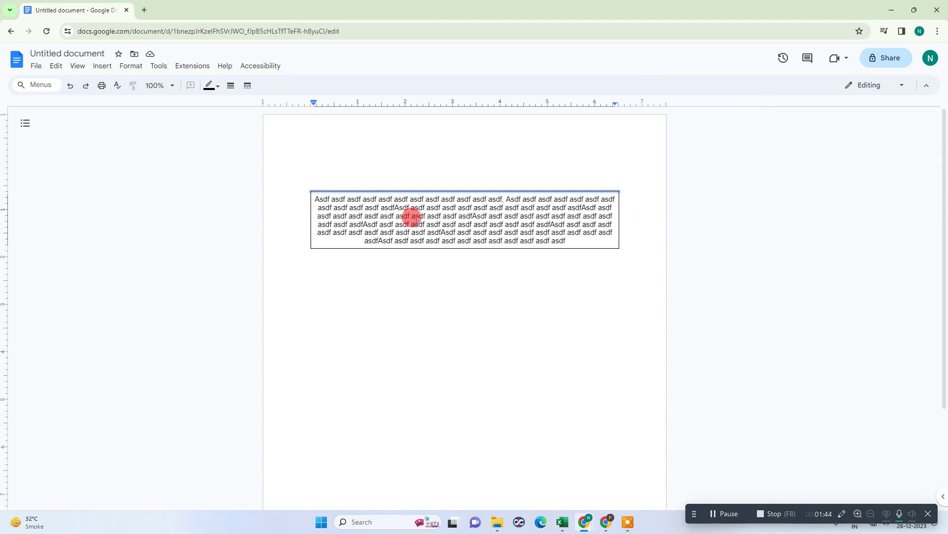
pyautogui.click(379, 207)
pyautogui.click(348, 244)
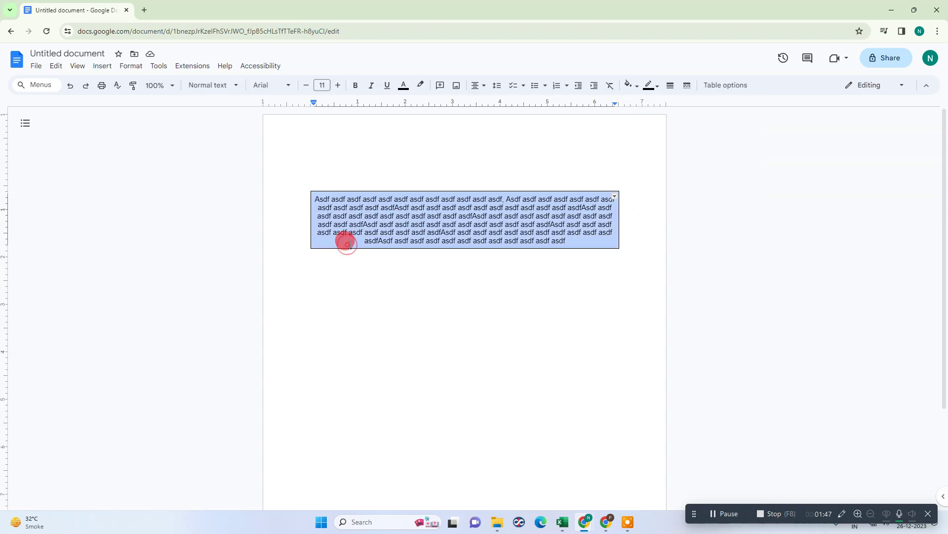
pyautogui.click(650, 84)
pyautogui.click(750, 104)
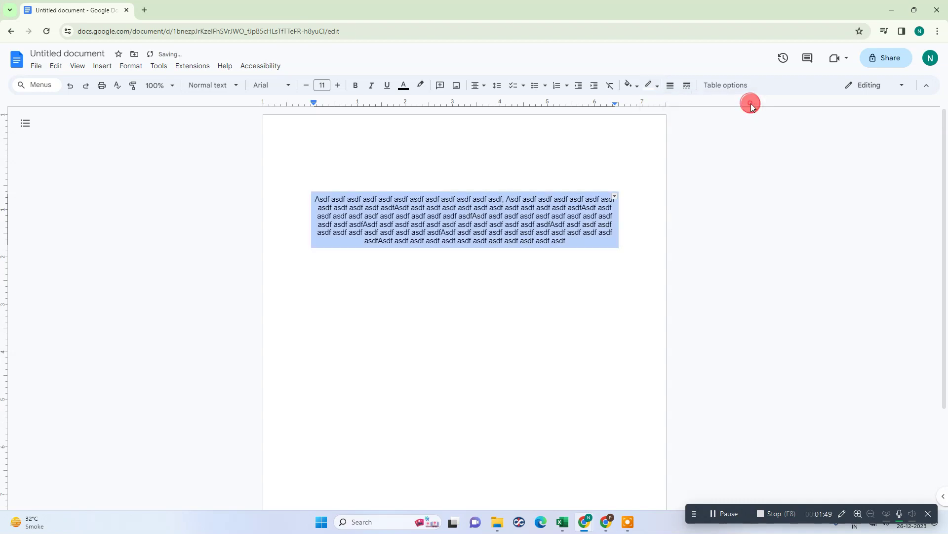
pyautogui.click(510, 275)
# Step: Select the cell text and undo the table changes until the page is blank
pyautogui.moveTo(313, 197); pyautogui.dragTo(575, 239)
pyautogui.click(501, 271)
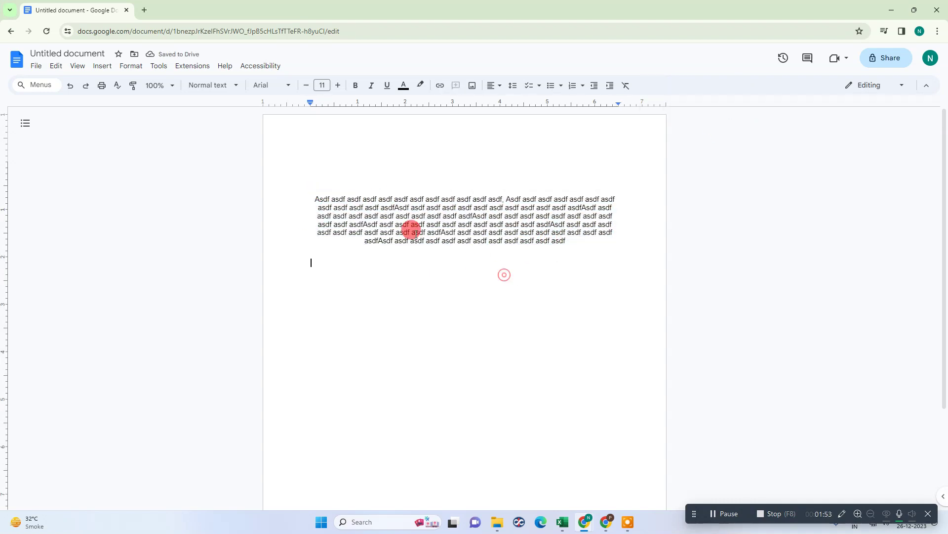
pyautogui.tripleClick(348, 208)
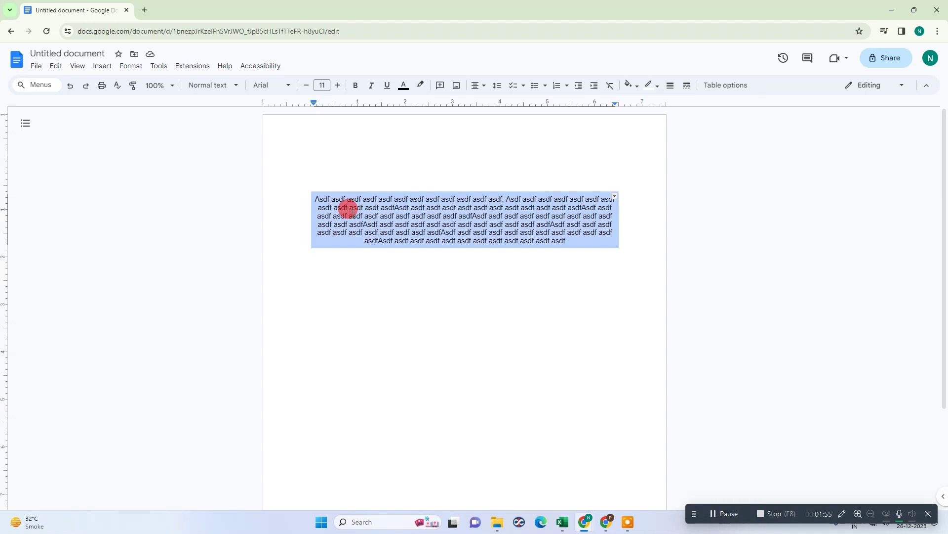
pyautogui.moveTo(429, 234); pyautogui.dragTo(431, 236)
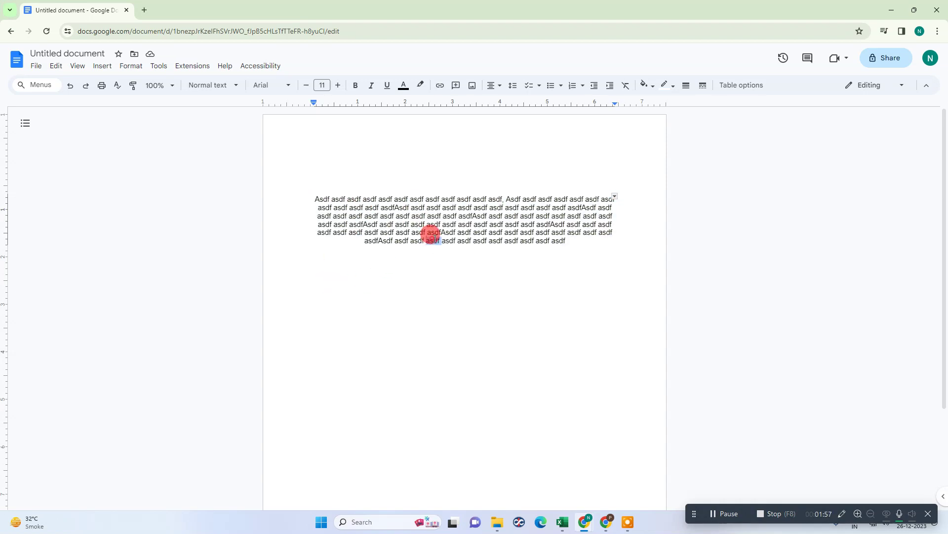
pyautogui.tripleClick(437, 232)
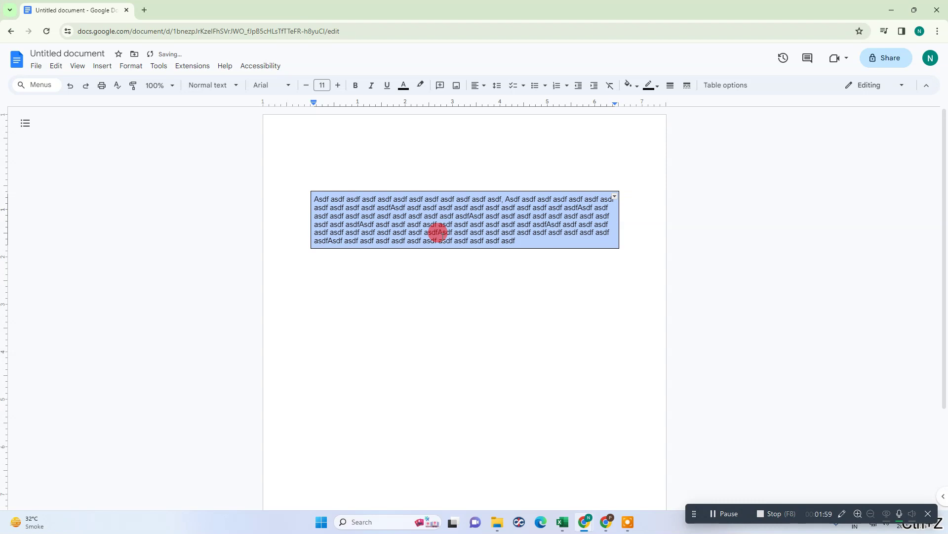
pyautogui.hotkey('ctrl', 'z')
pyautogui.hotkey('ctrl', 'z')
pyautogui.hotkey('ctrl', 'z')
pyautogui.hotkey('ctrl', 'z')
pyautogui.hotkey('ctrl', 'z')
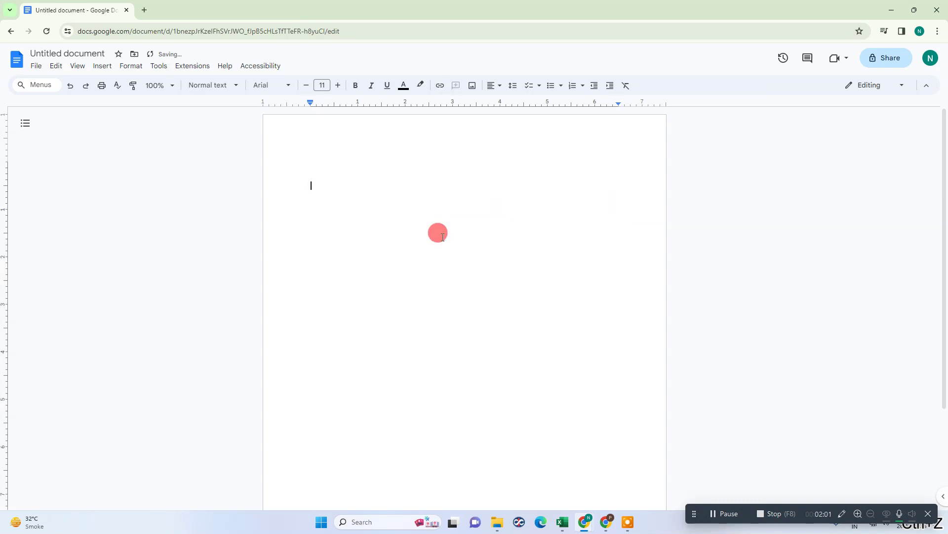
# Step: Insert a new drawing and draw a rectangle on its canvas
pyautogui.click(105, 67)
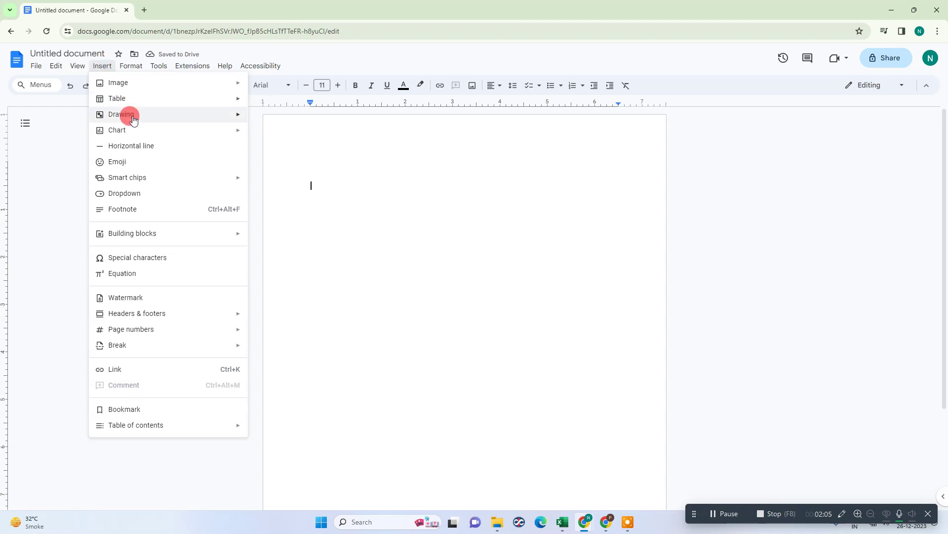
pyautogui.moveTo(197, 117)
pyautogui.click(284, 115)
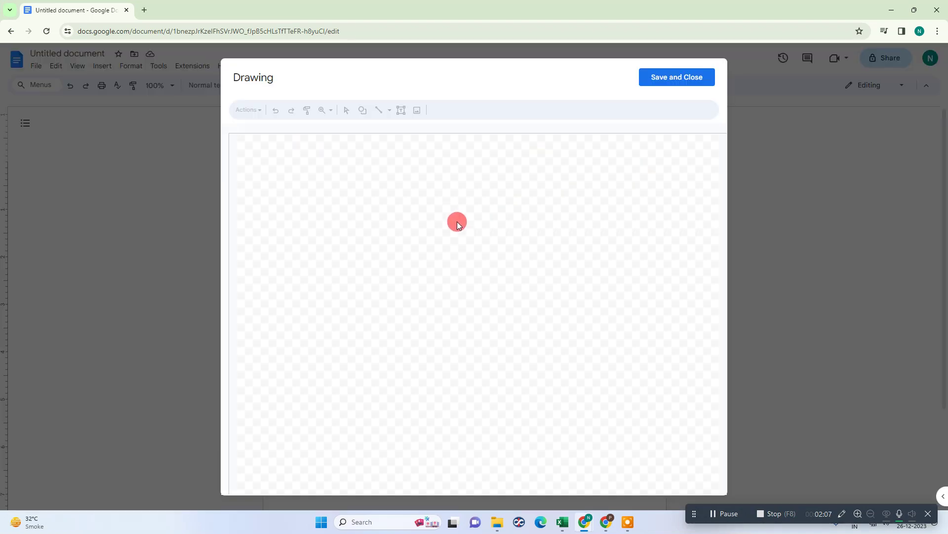
pyautogui.click(361, 109)
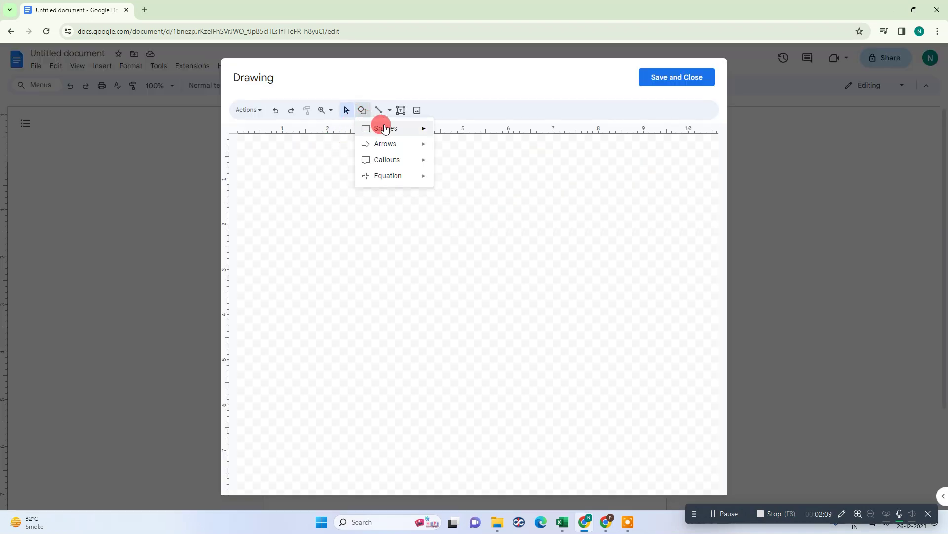
pyautogui.click(442, 132)
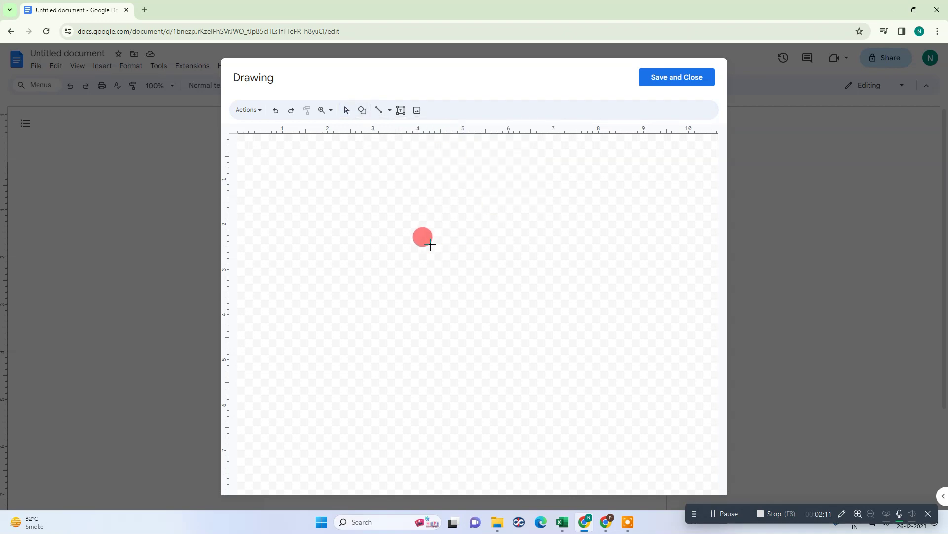
pyautogui.moveTo(346, 189); pyautogui.dragTo(553, 271)
# Step: Fill the rectangle with repeated 'Asdf asdf' text, centre it, and save the drawing into the document
pyautogui.write('asdfAsdf asdf asdf')
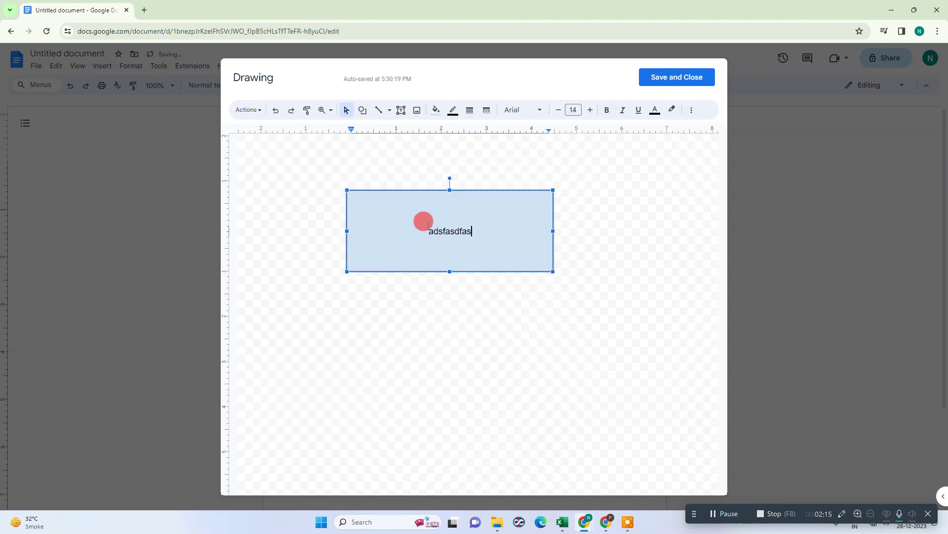
pyautogui.hotkey('ctrl', 'a')
pyautogui.write('Asdf asdf asdf asdf asdf asdf asdf asdf asdf asdf asdf')
pyautogui.hotkey('ctrl', 'v')
pyautogui.hotkey('ctrl', 'v')
pyautogui.hotkey('ctrl', 'v')
pyautogui.hotkey('ctrl', 'v')
pyautogui.hotkey('ctrl', 'v')
pyautogui.hotkey('ctrl', 'v')
pyautogui.hotkey('ctrl', 'v')
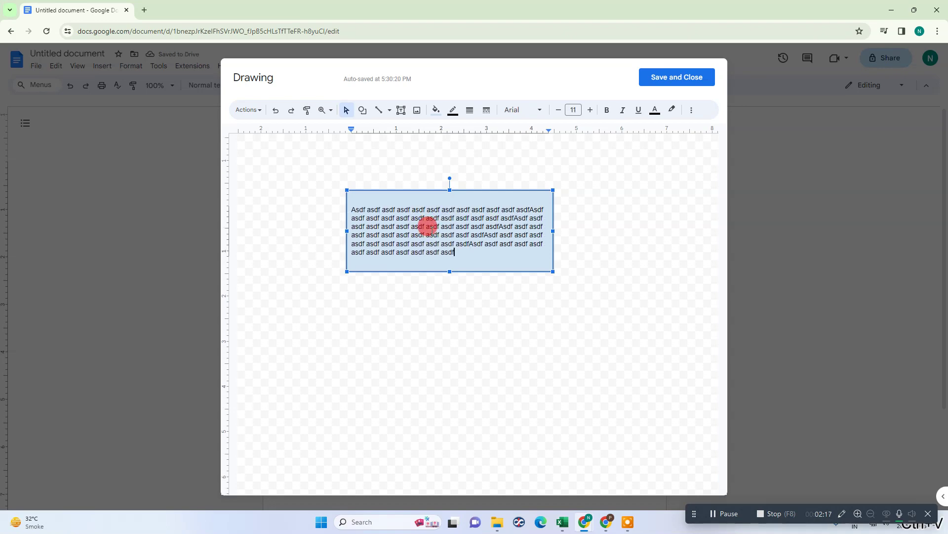
pyautogui.click(424, 243)
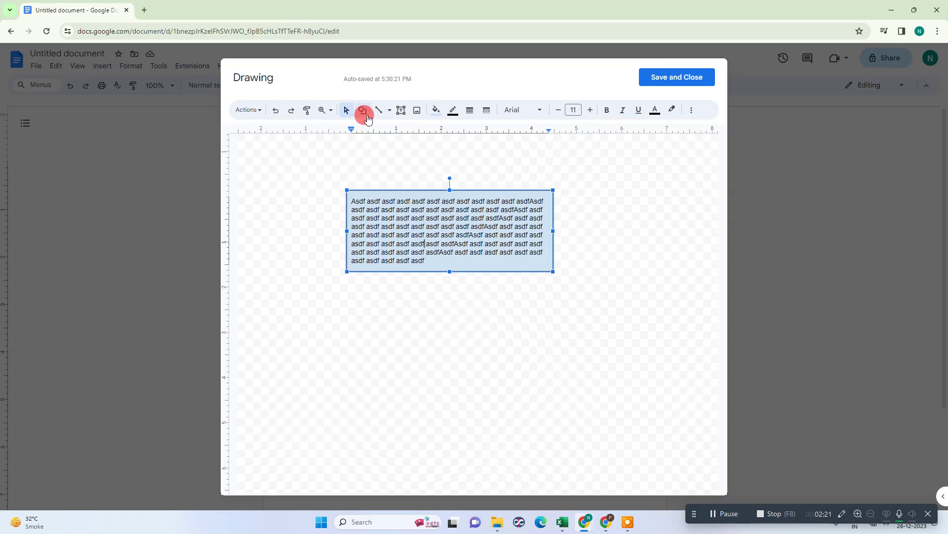
pyautogui.click(692, 111)
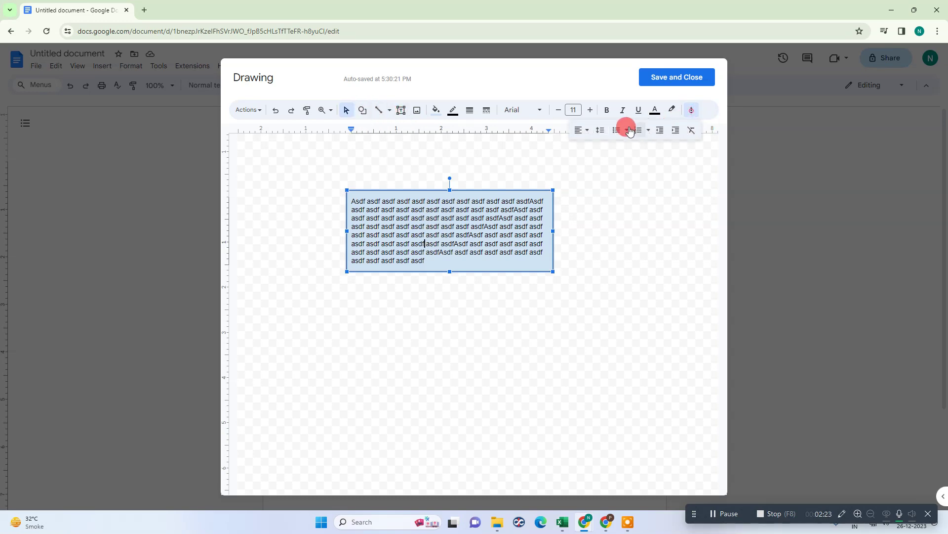
pyautogui.click(582, 130)
pyautogui.click(597, 149)
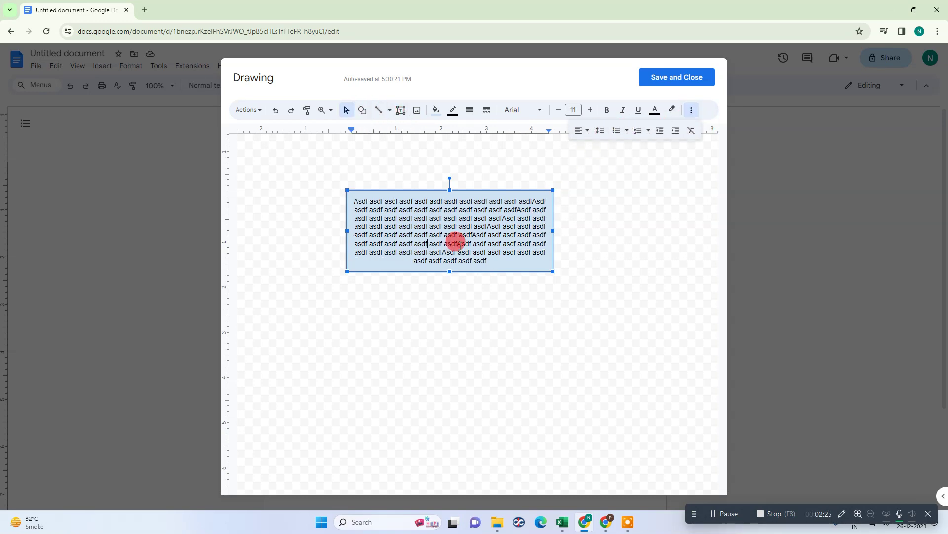
pyautogui.click(624, 220)
pyautogui.click(675, 78)
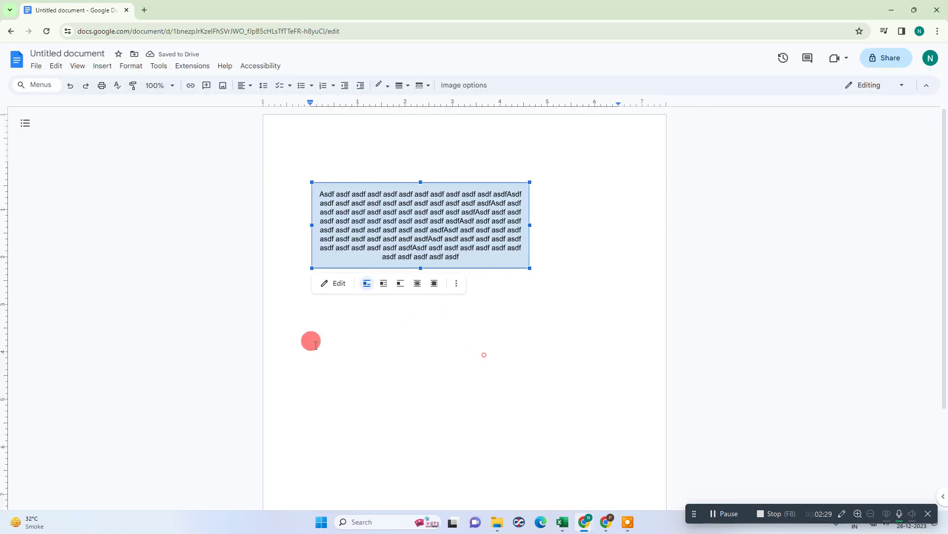
# Step: Set the drawing to Wrap text and check its Move with text positioning option
pyautogui.click(384, 291)
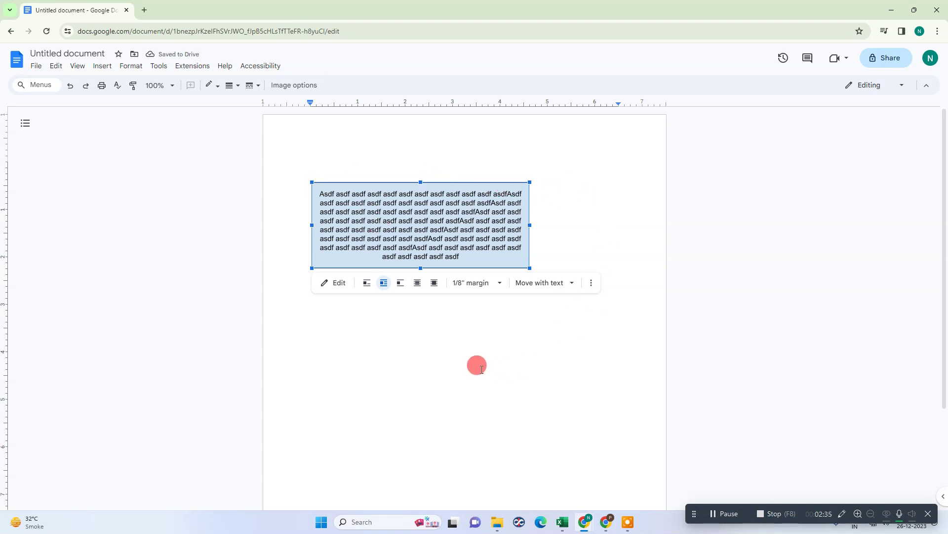
pyautogui.click(562, 282)
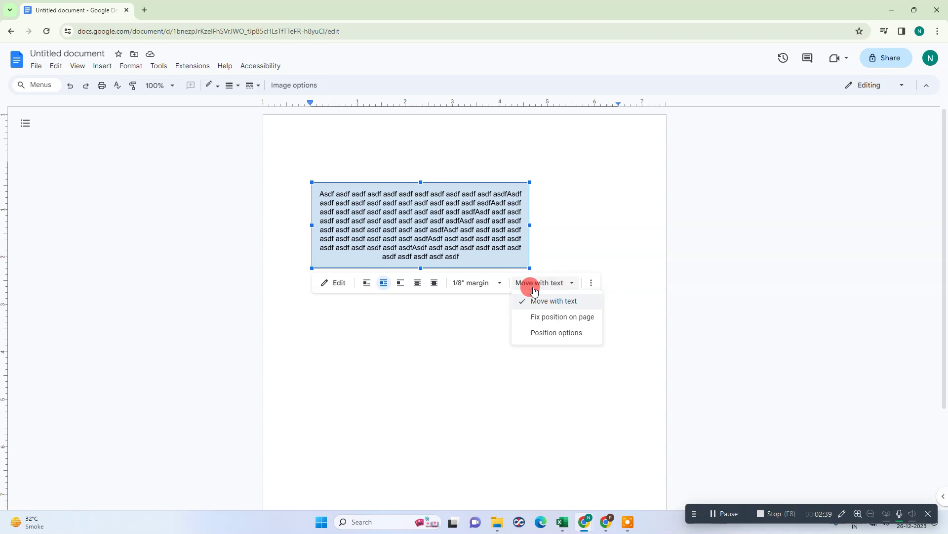
pyautogui.click(633, 226)
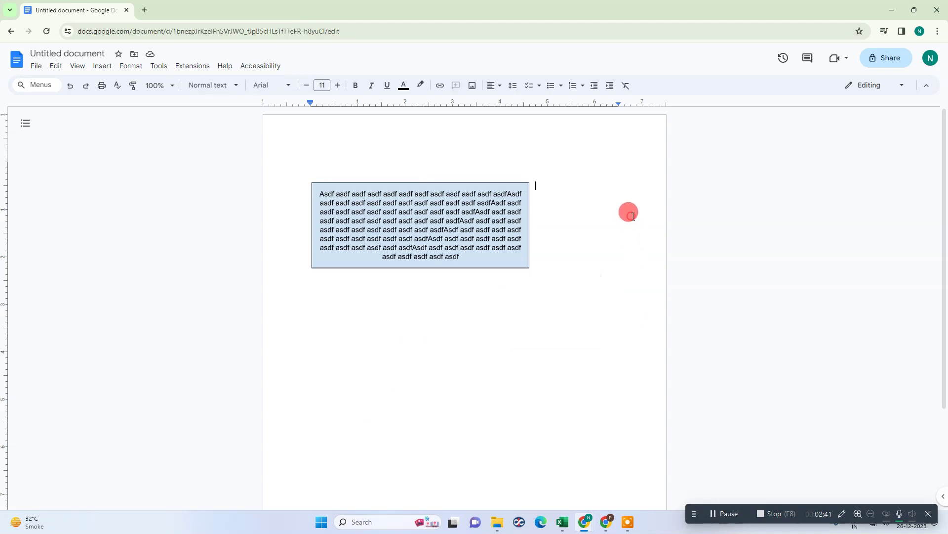
pyautogui.click(350, 260)
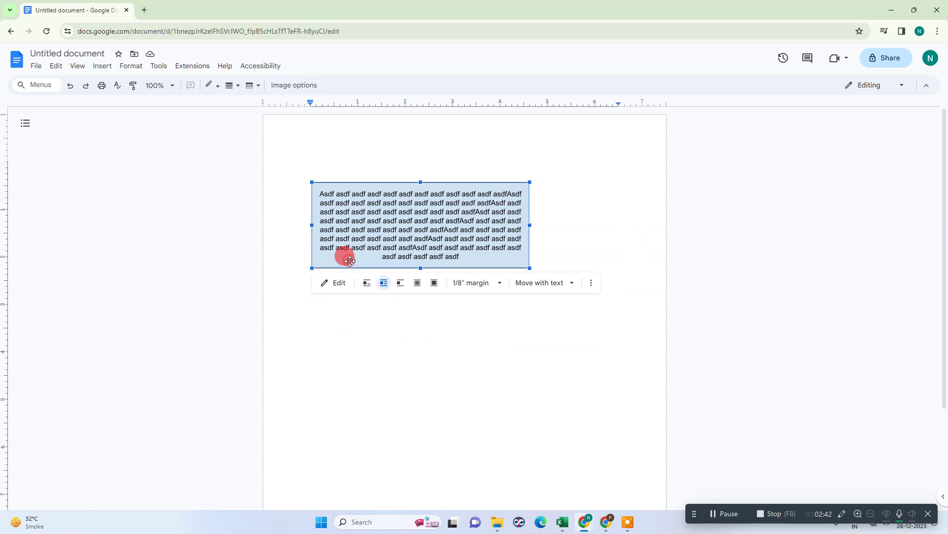
# Step: Reopen the drawing for editing and set the text box border colour to white
pyautogui.click(334, 283)
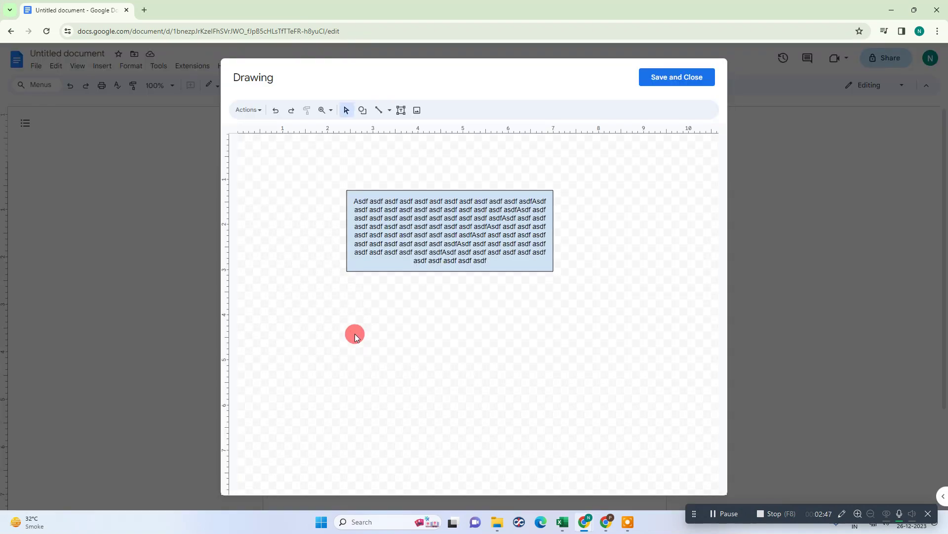
pyautogui.click(371, 211)
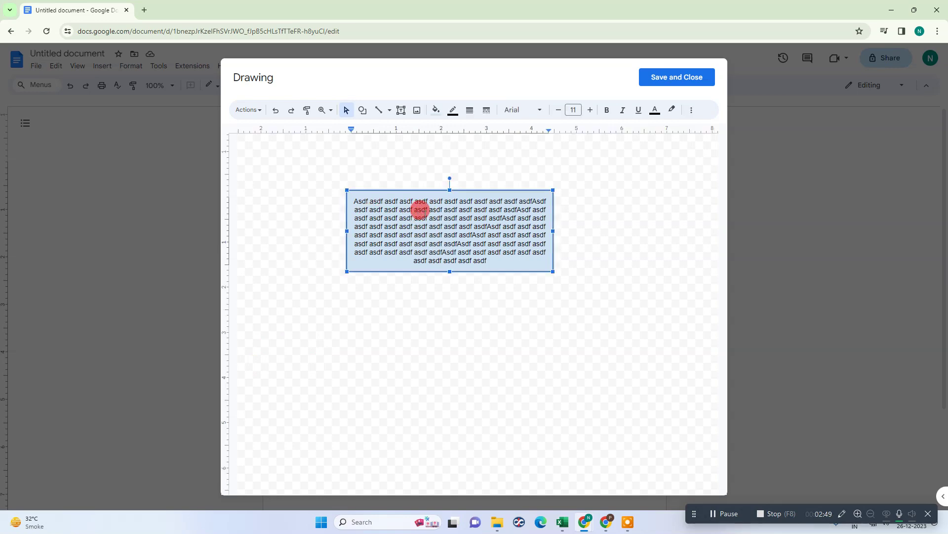
pyautogui.hotkey('ctrl', 'a')
pyautogui.click(377, 260)
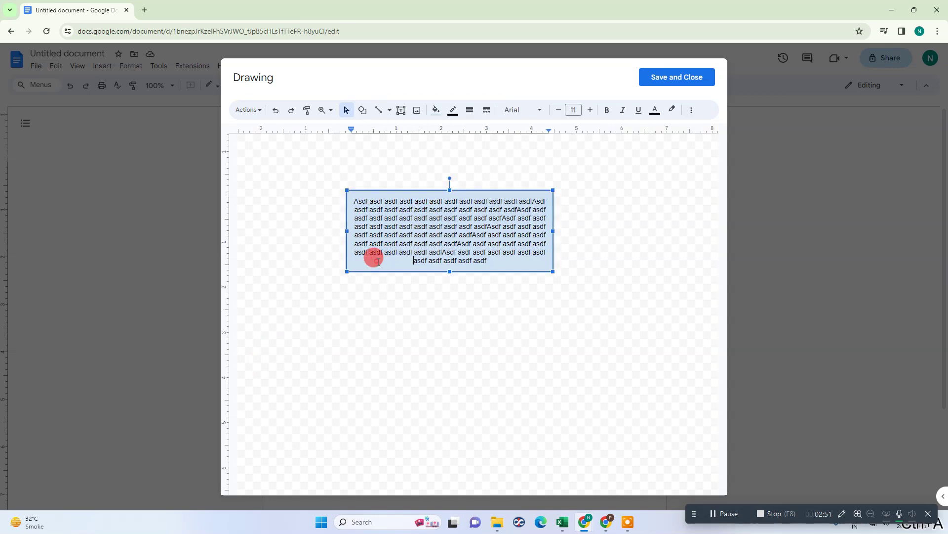
pyautogui.tripleClick(377, 261)
pyautogui.click(454, 110)
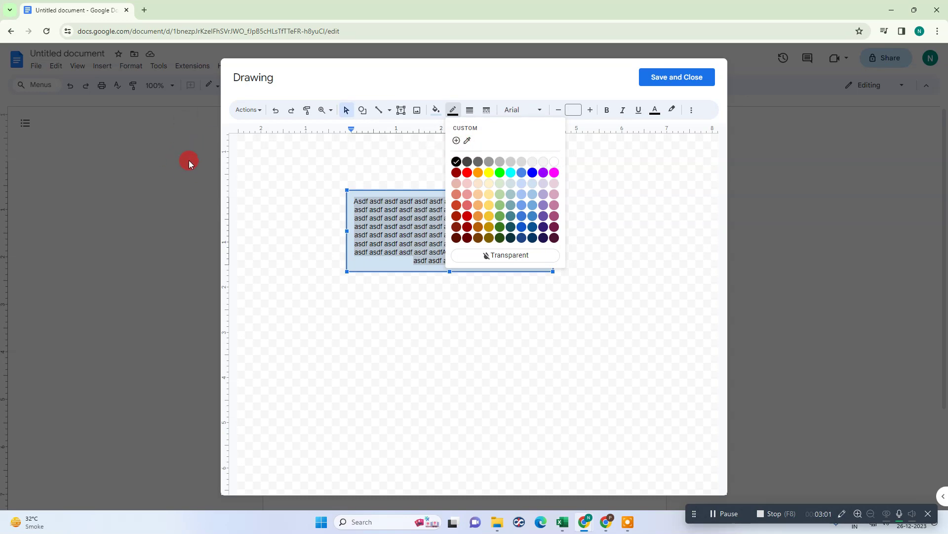
pyautogui.click(555, 163)
pyautogui.click(600, 183)
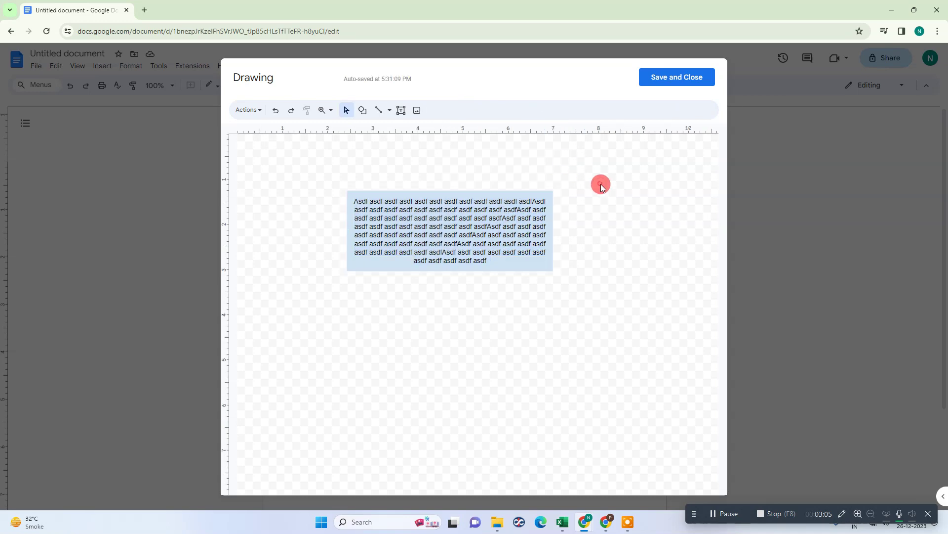
# Step: Set the text box fill colour to transparent
pyautogui.click(364, 260)
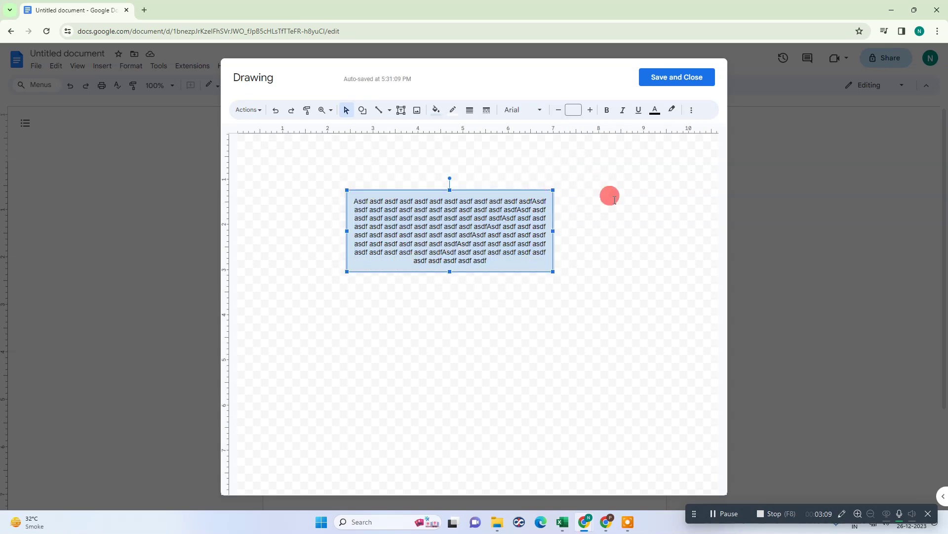
pyautogui.click(436, 112)
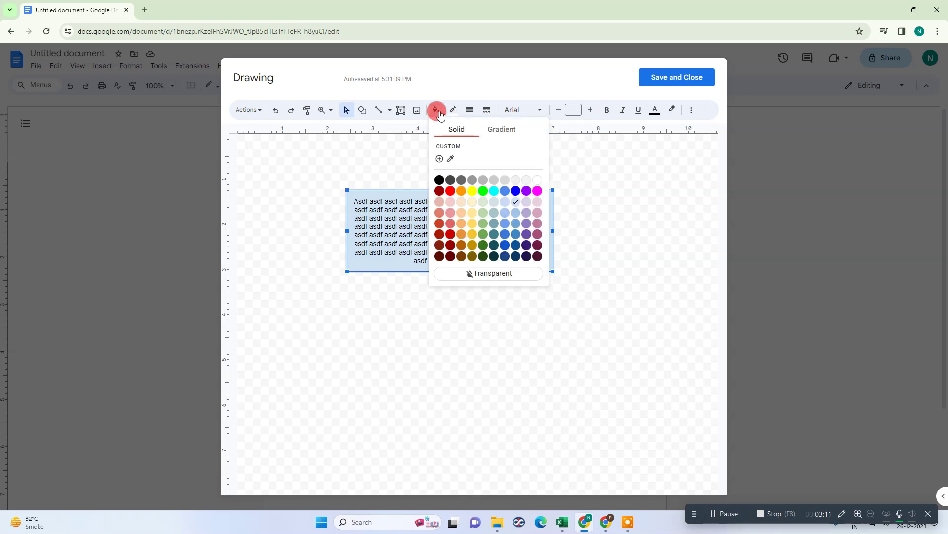
pyautogui.click(489, 273)
pyautogui.click(451, 321)
pyautogui.click(457, 233)
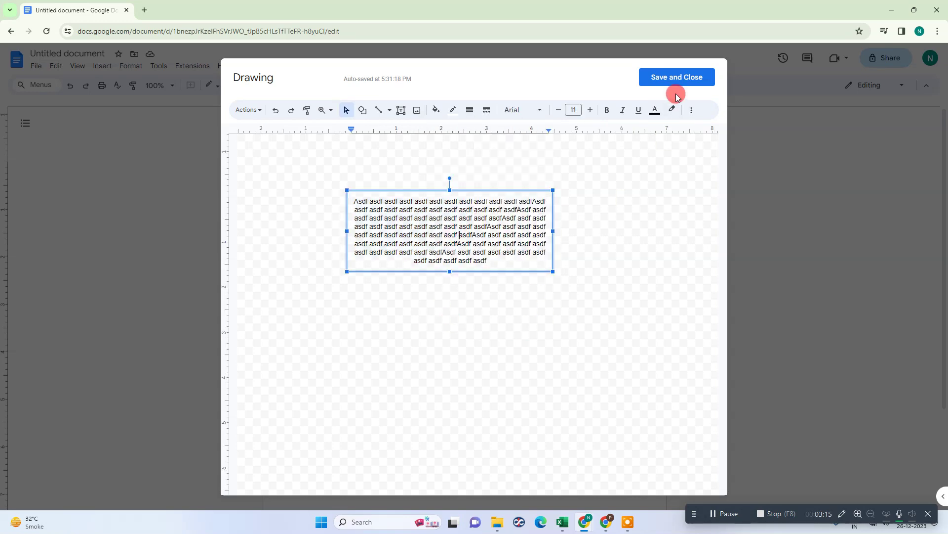
# Step: Save the edited drawing back into the page, deselect it, then show the Windows desktop
pyautogui.click(674, 78)
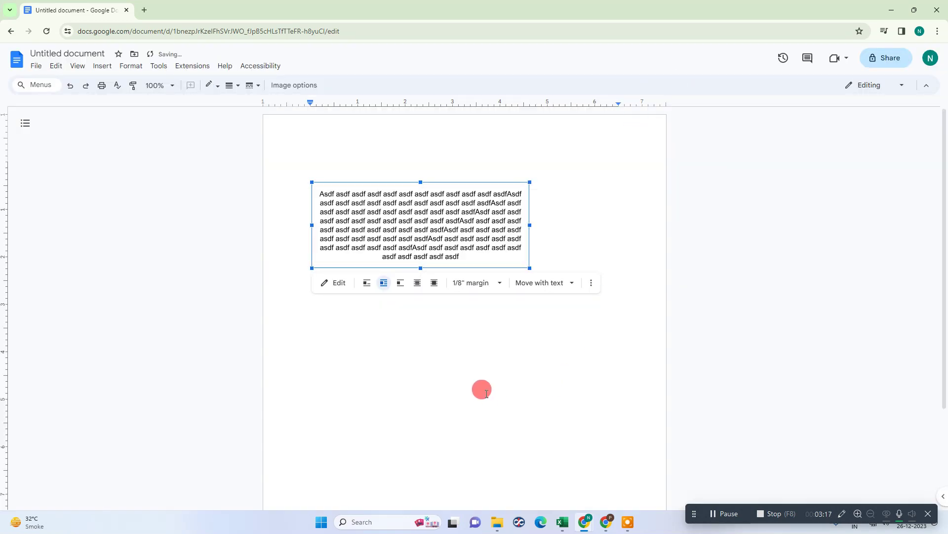
pyautogui.click(451, 374)
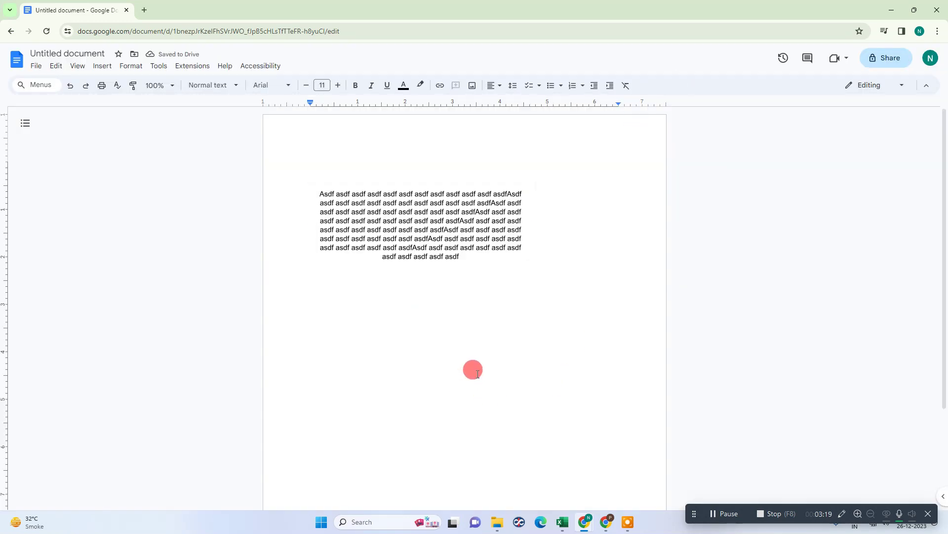
pyautogui.scroll(-3, 311, 362)
pyautogui.scroll(3, 449, 360)
pyautogui.press('super+d')
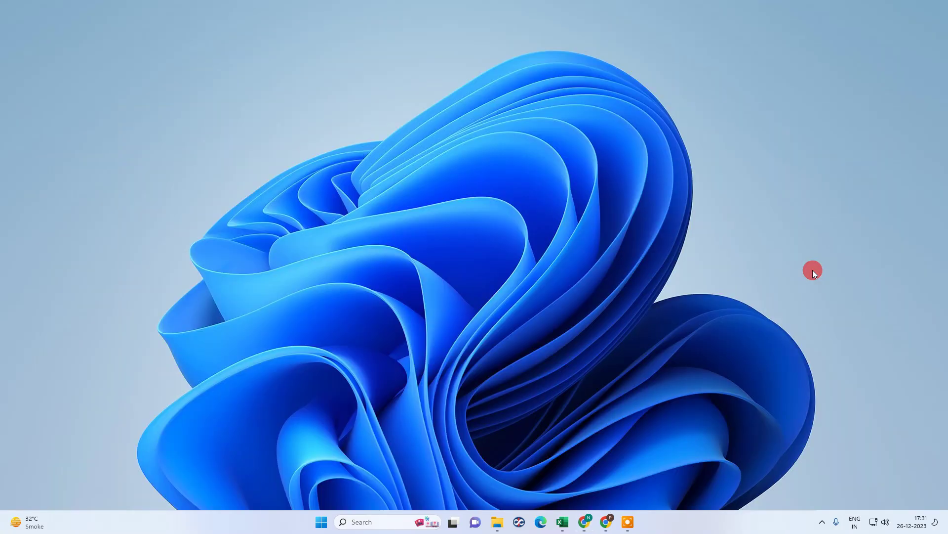